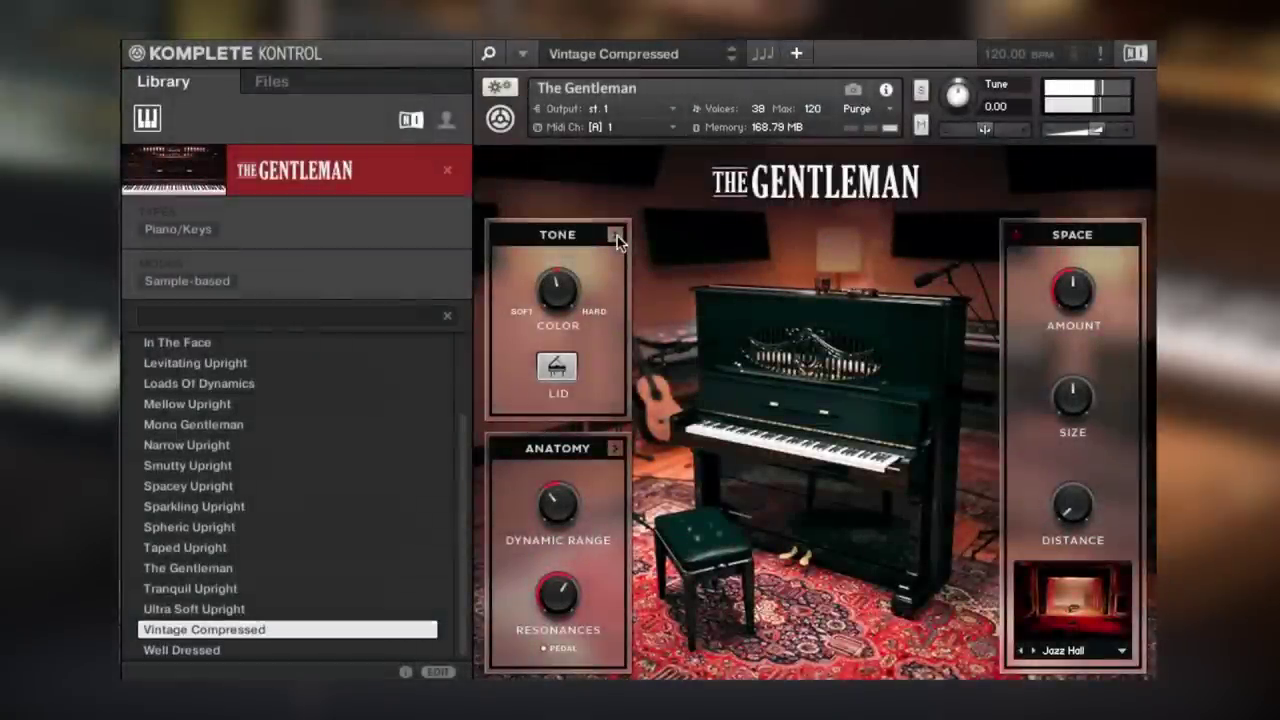
# Step: Expand the Tone panel to show EQ, tonal depth, transients, low keys and compressor/tape
pyautogui.click(617, 236)
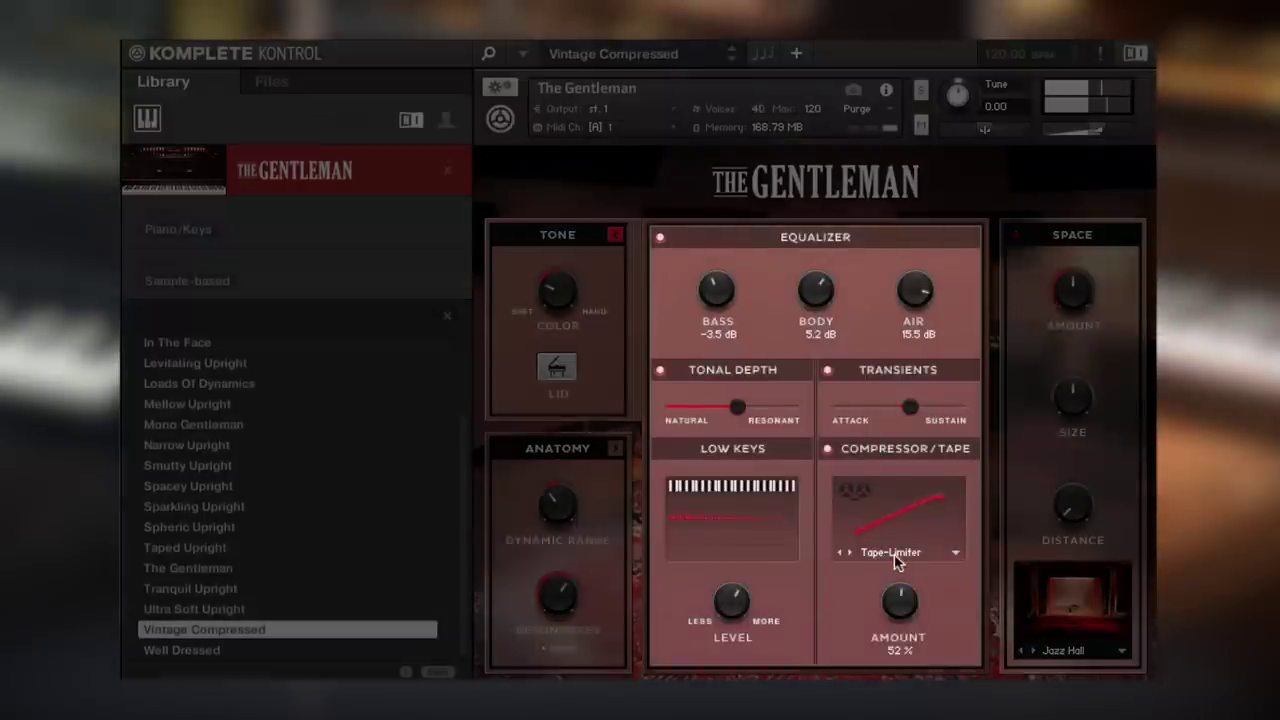
# Step: Set the compressor/tape model to Pinning The Meters and raise its amount to 62 %
pyautogui.click(897, 562)
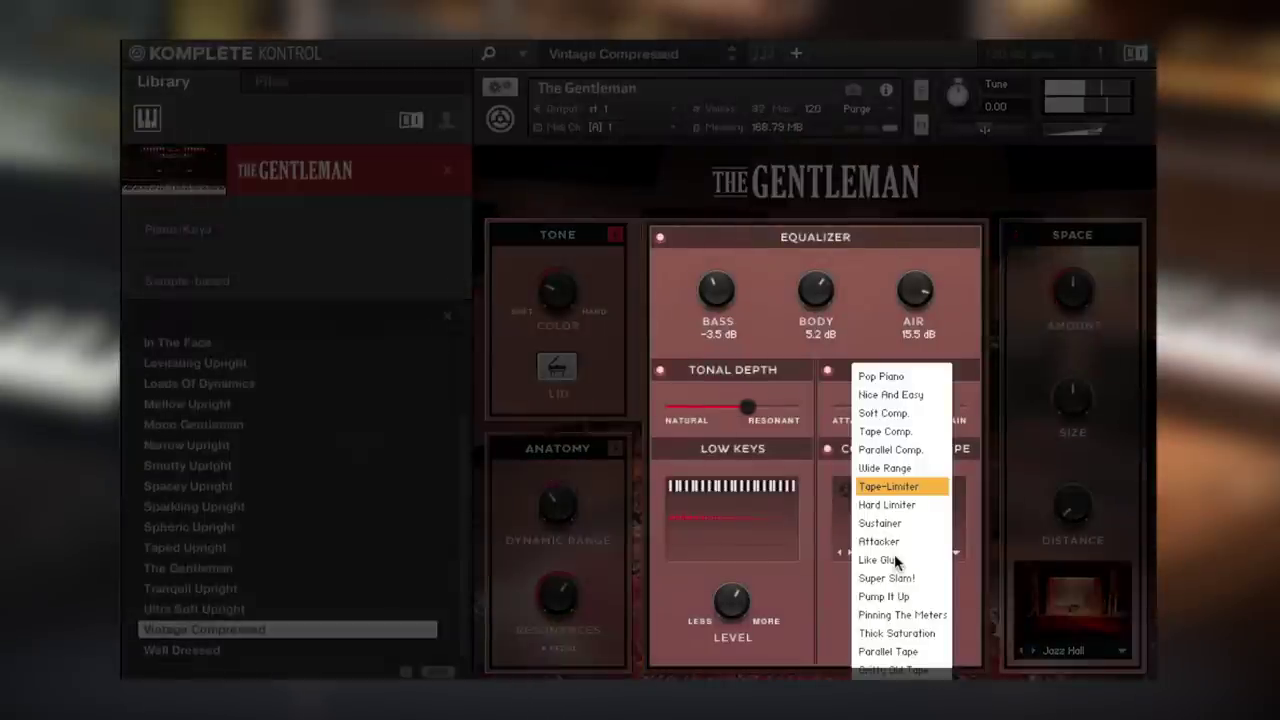
pyautogui.click(897, 611)
pyautogui.moveTo(897, 615); pyautogui.dragTo(957, 591)
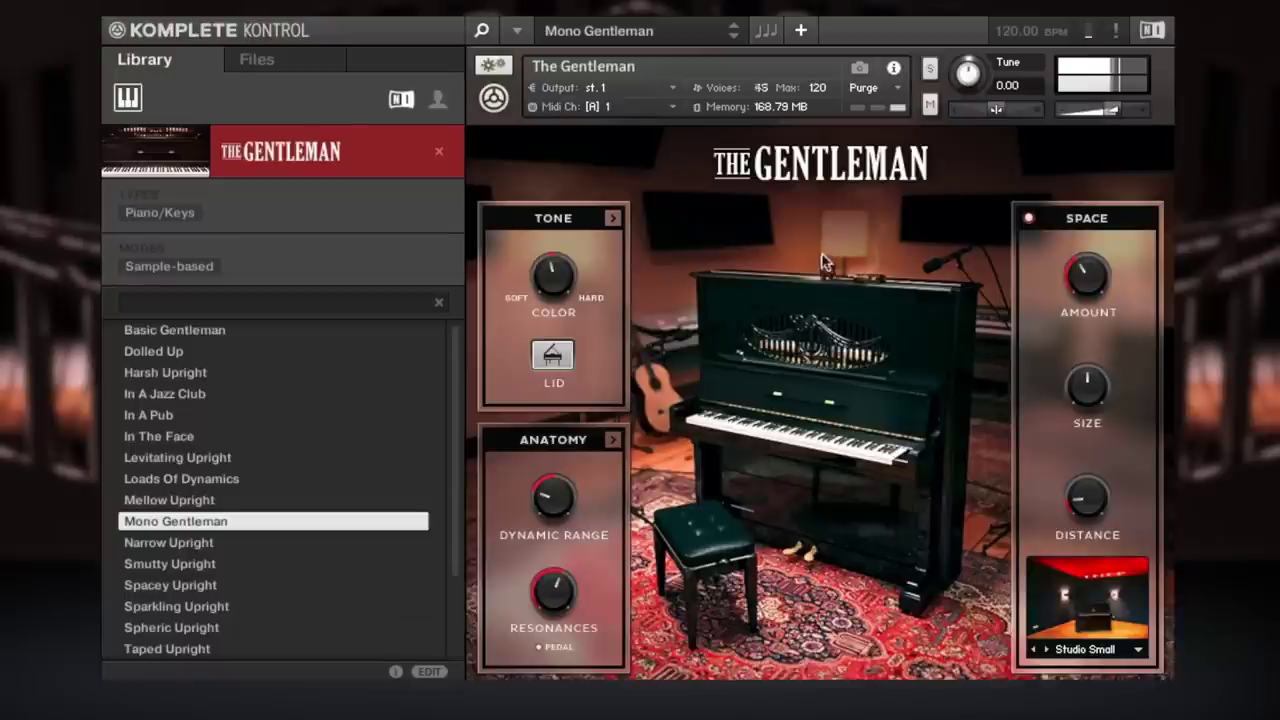
# Step: Show Mono Gentleman's Tone details, then switch to its Anatomy details
pyautogui.click(613, 219)
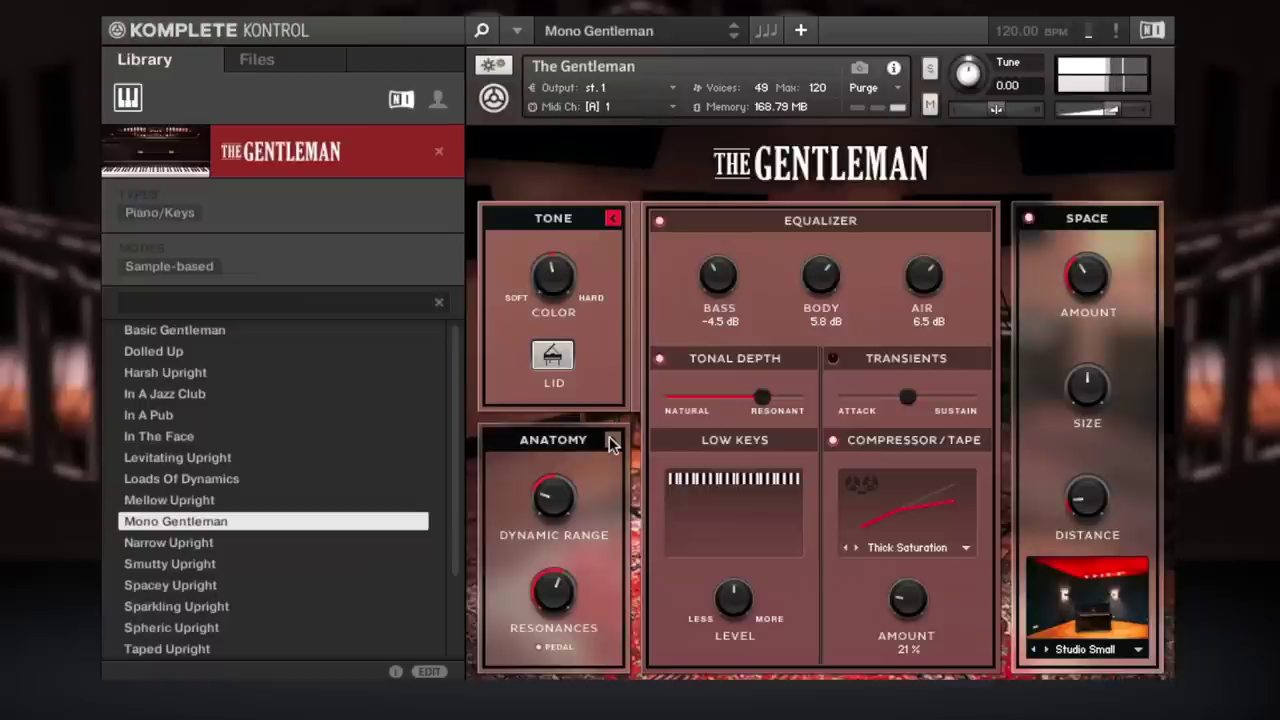
pyautogui.click(612, 441)
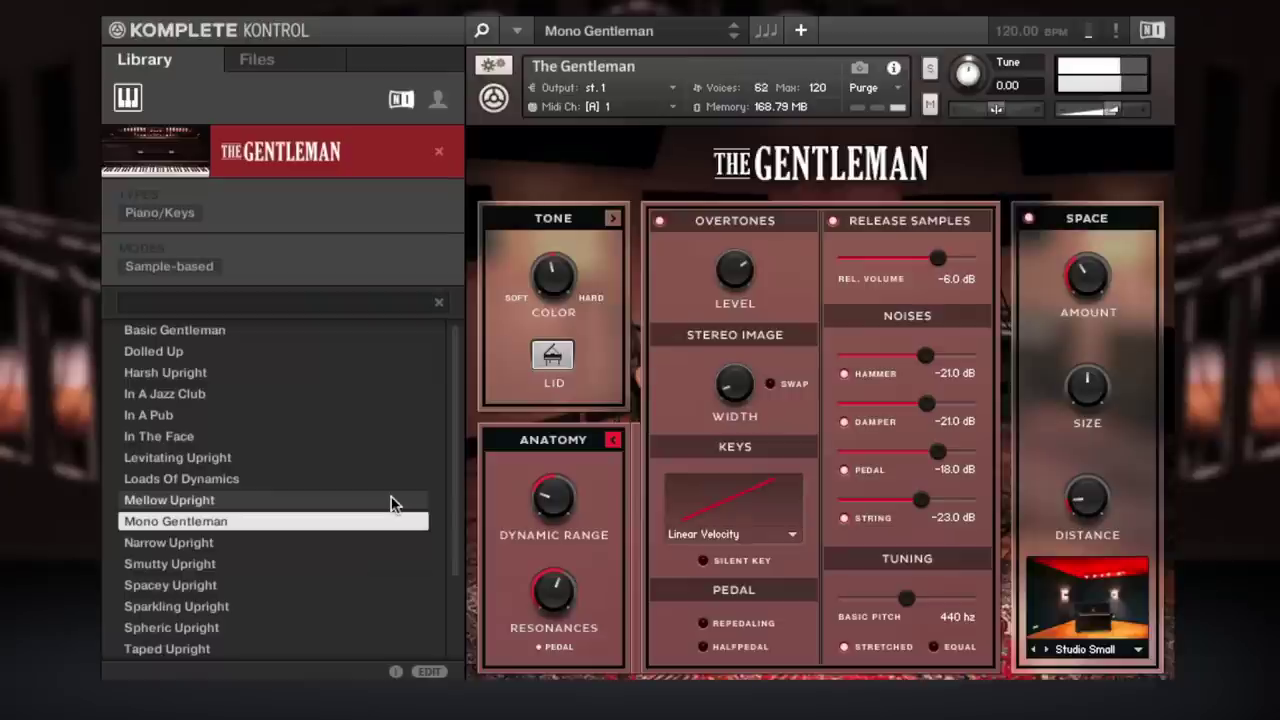
# Step: Load Mellow Upright and expand its Tone page showing Nice And Easy compression
pyautogui.click(392, 505)
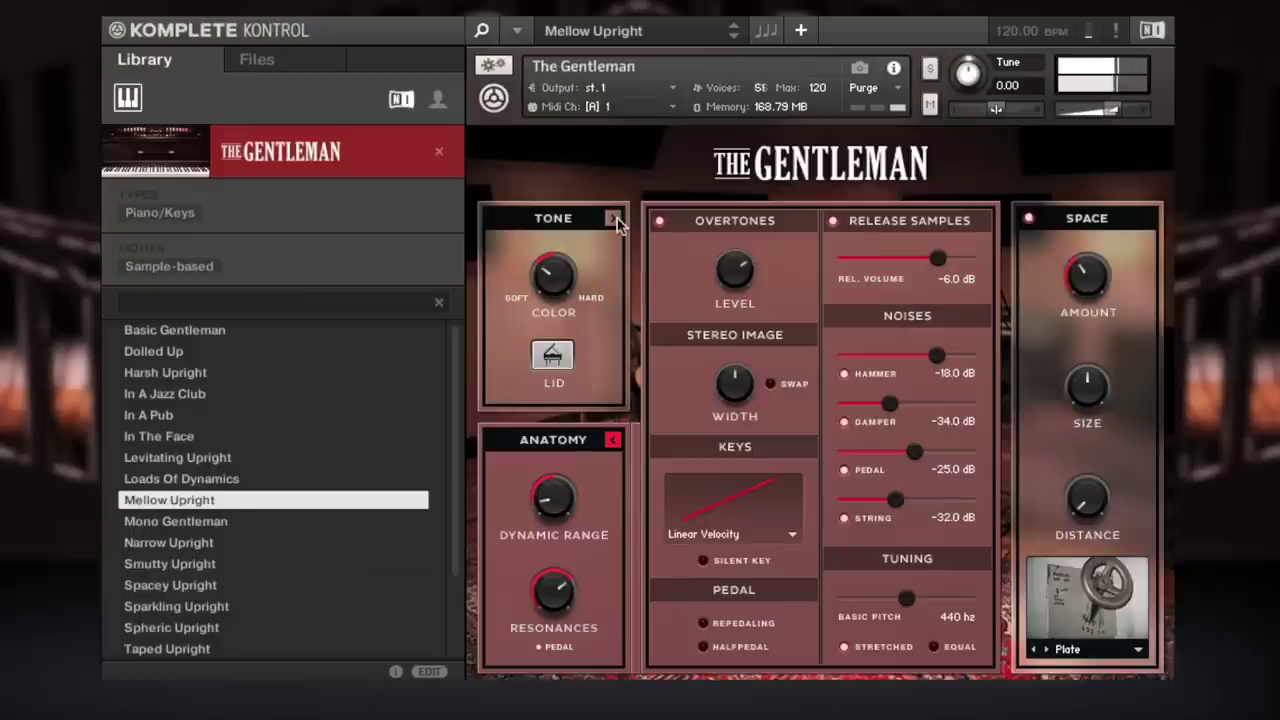
pyautogui.click(613, 219)
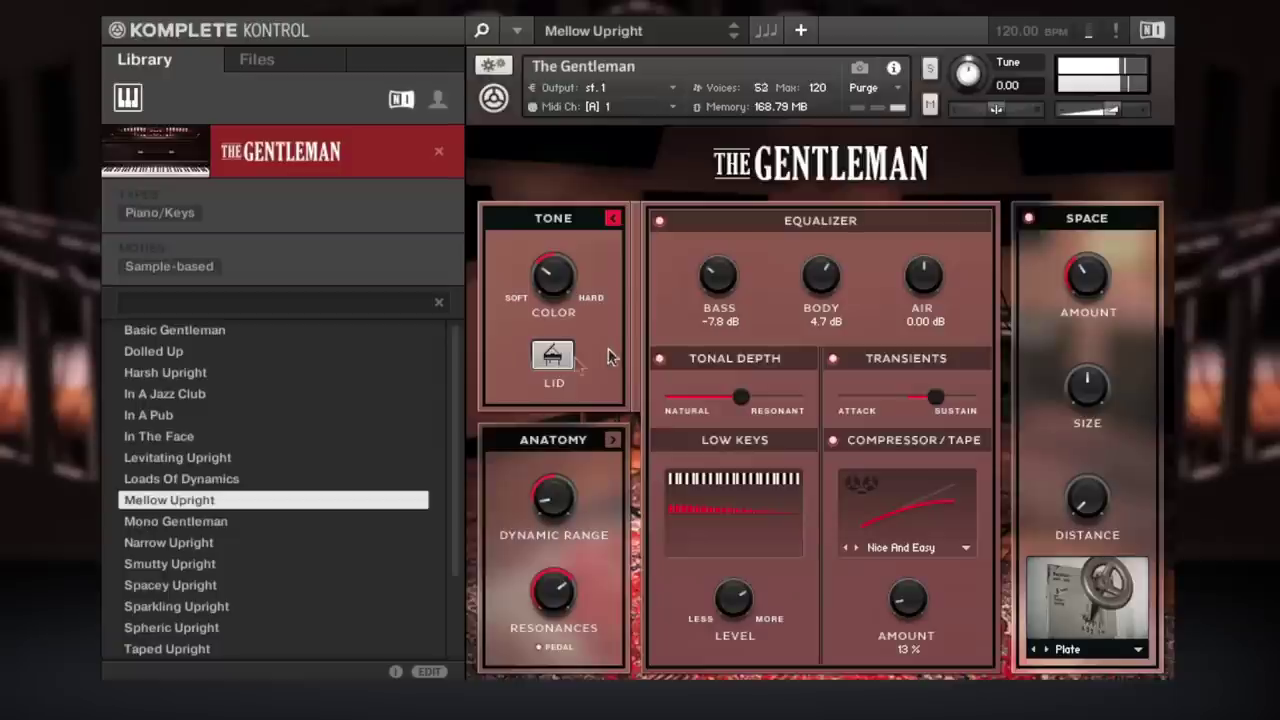
# Step: Load In A Jazz Club, expand Anatomy, then switch to the In A Pub preset
pyautogui.click(398, 398)
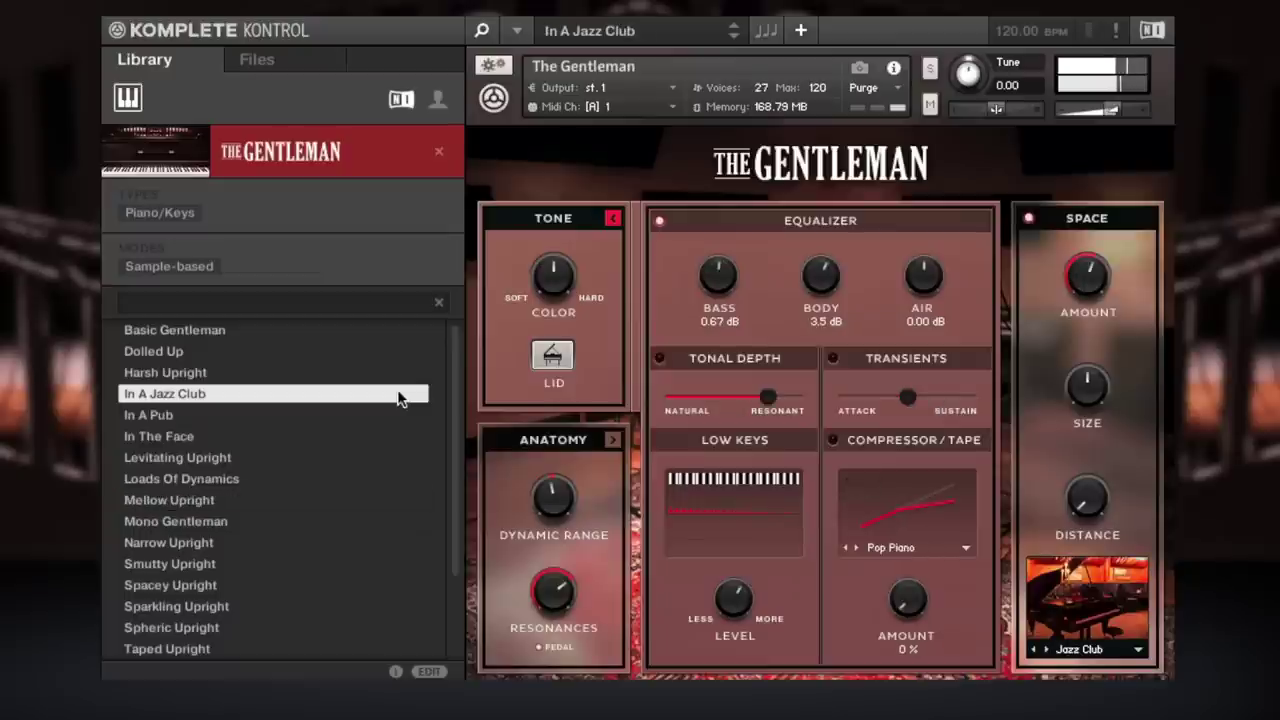
pyautogui.click(613, 442)
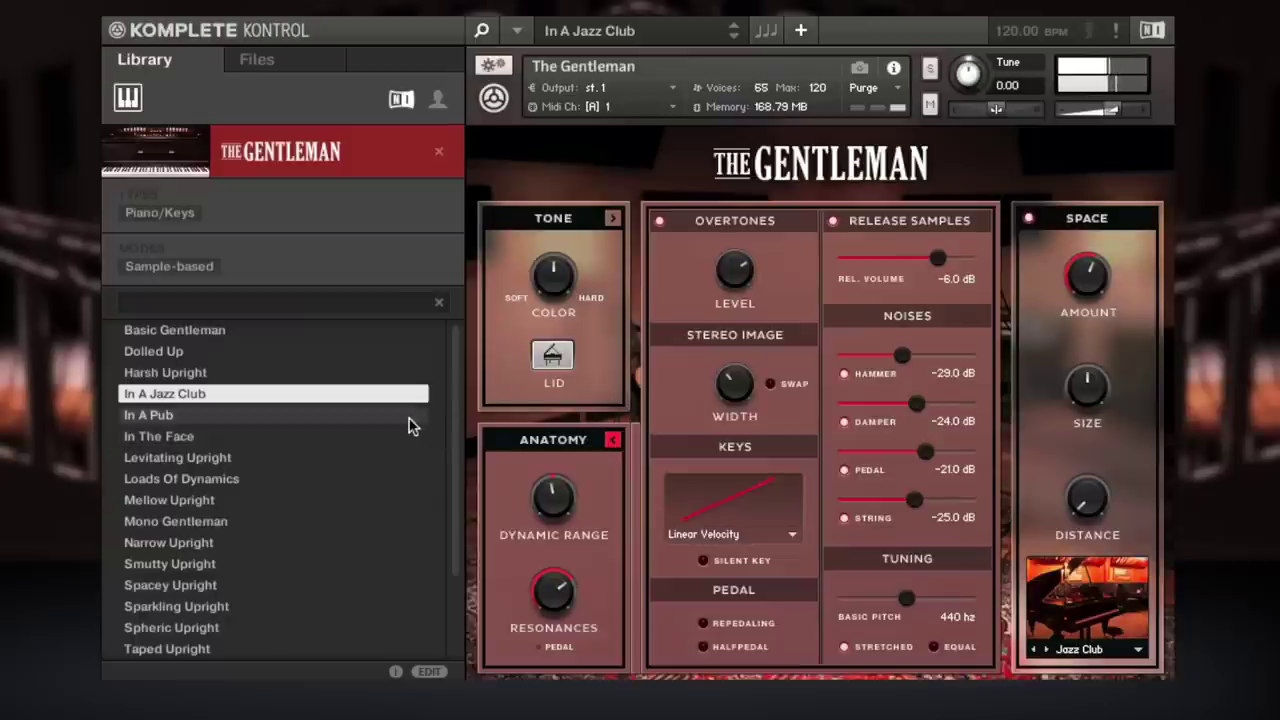
pyautogui.click(409, 419)
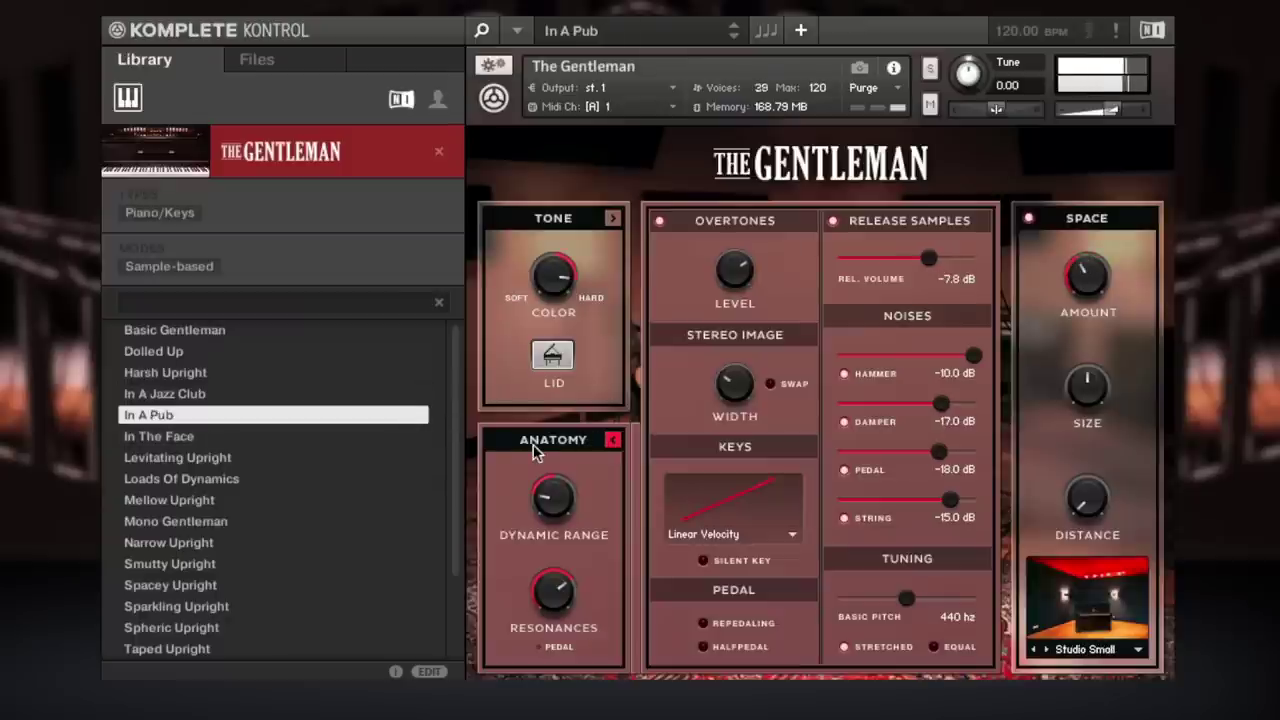
# Step: Load Smutty Upright, browse its Tone and Anatomy pages, then close Anatomy to show the piano
pyautogui.click(613, 219)
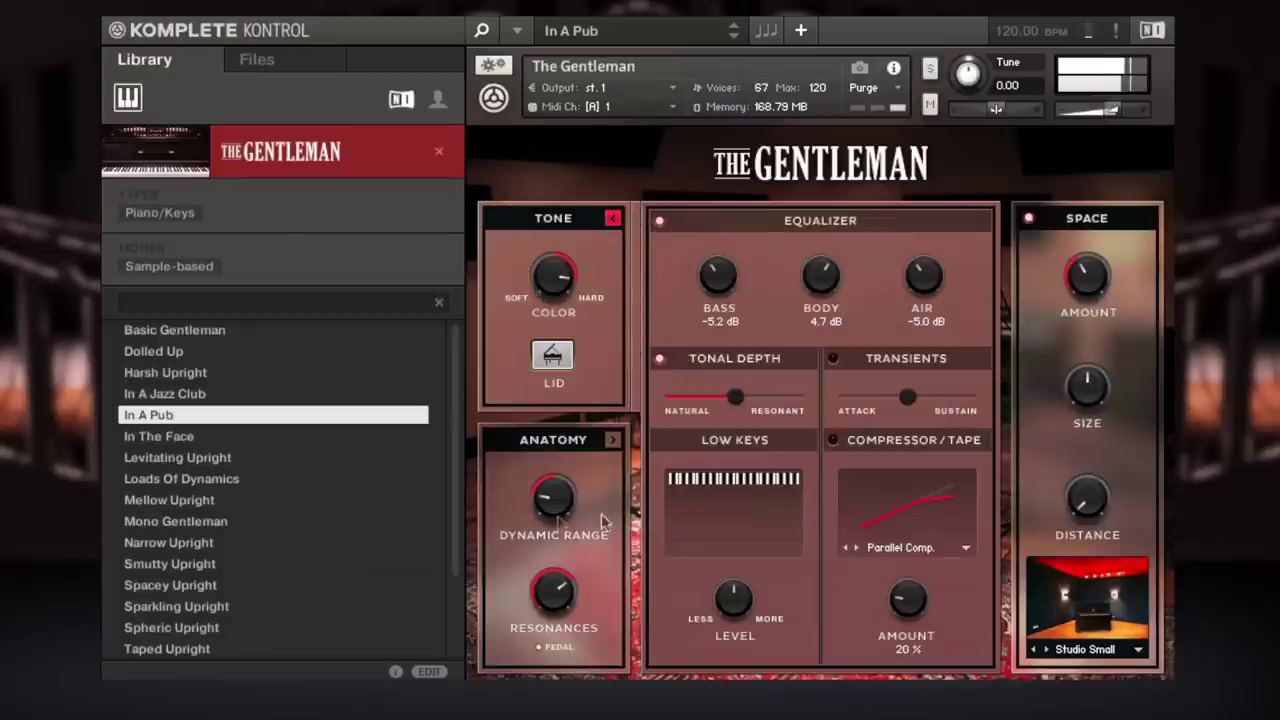
pyautogui.click(376, 569)
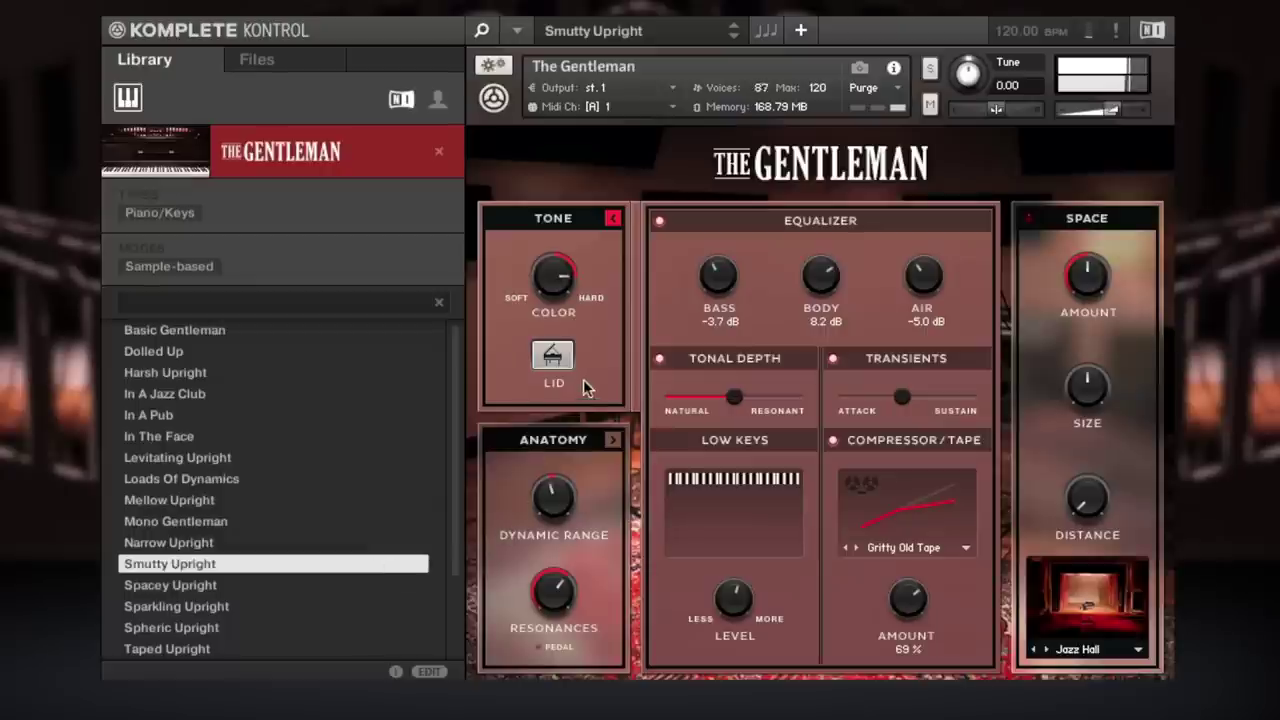
pyautogui.click(612, 441)
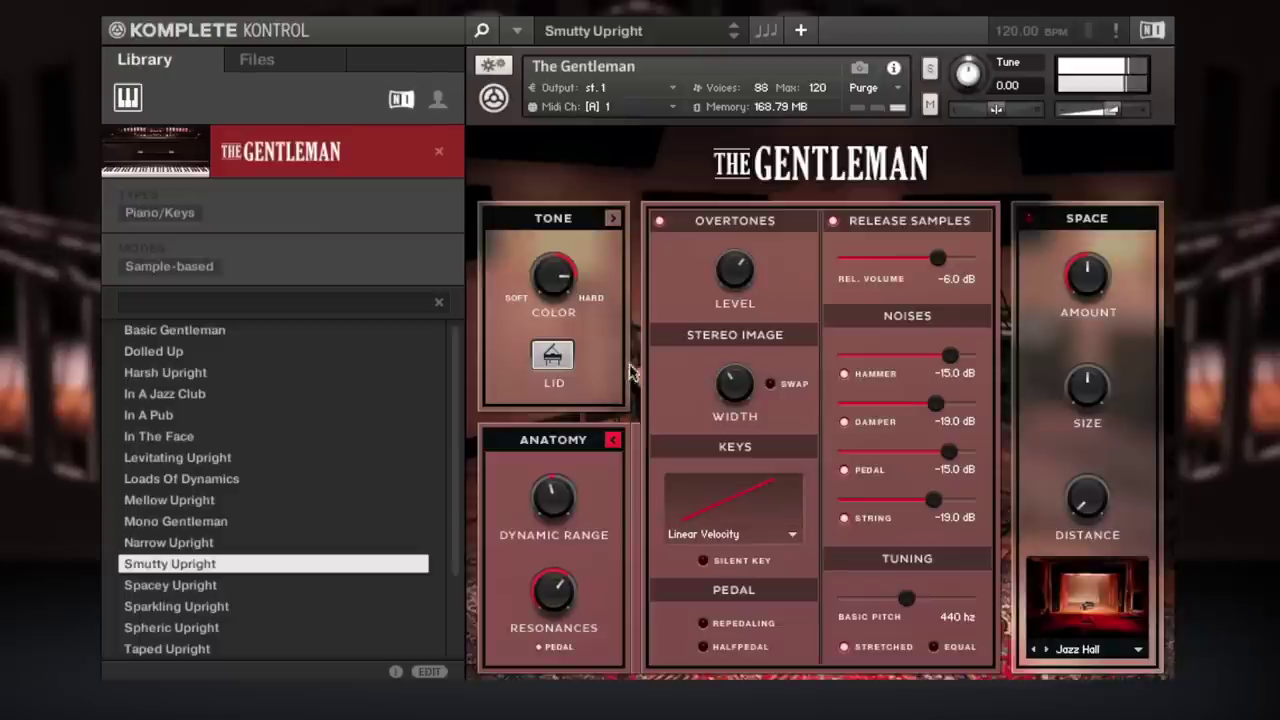
pyautogui.click(613, 441)
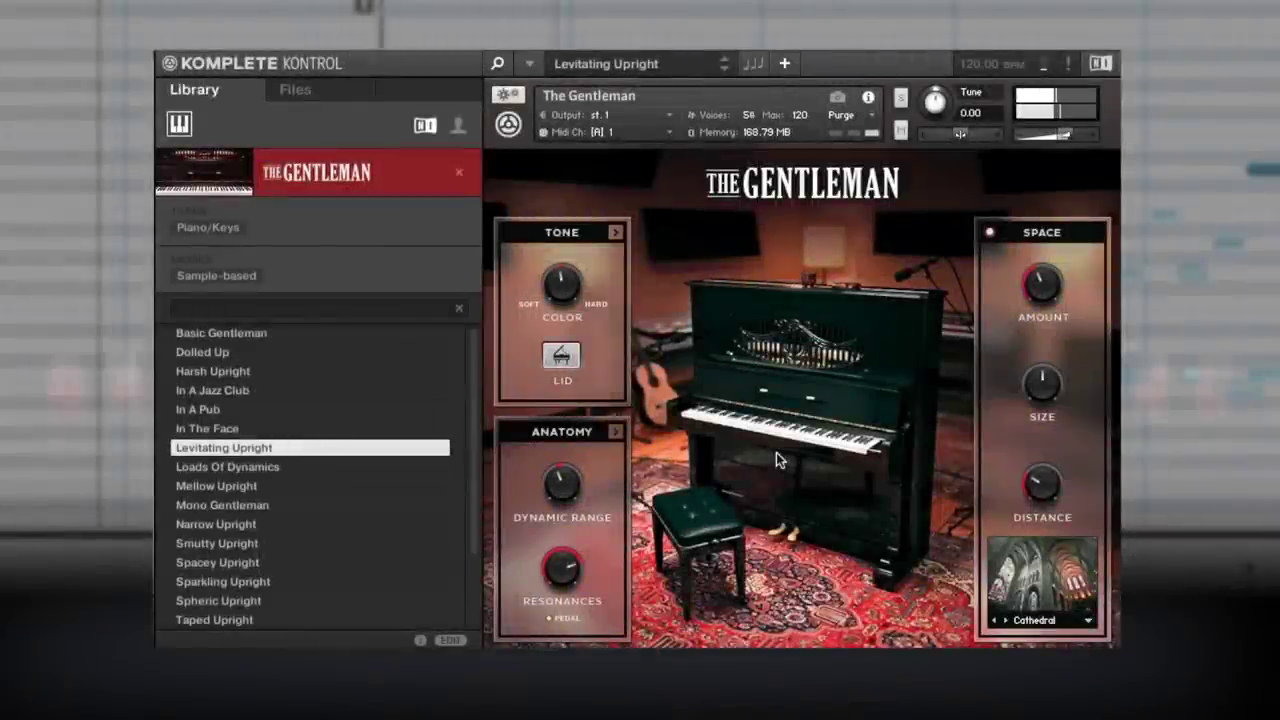
# Step: Expand Levitating Upright's Anatomy page, showing -20 dB noises and 440 Hz tuning
pyautogui.click(616, 431)
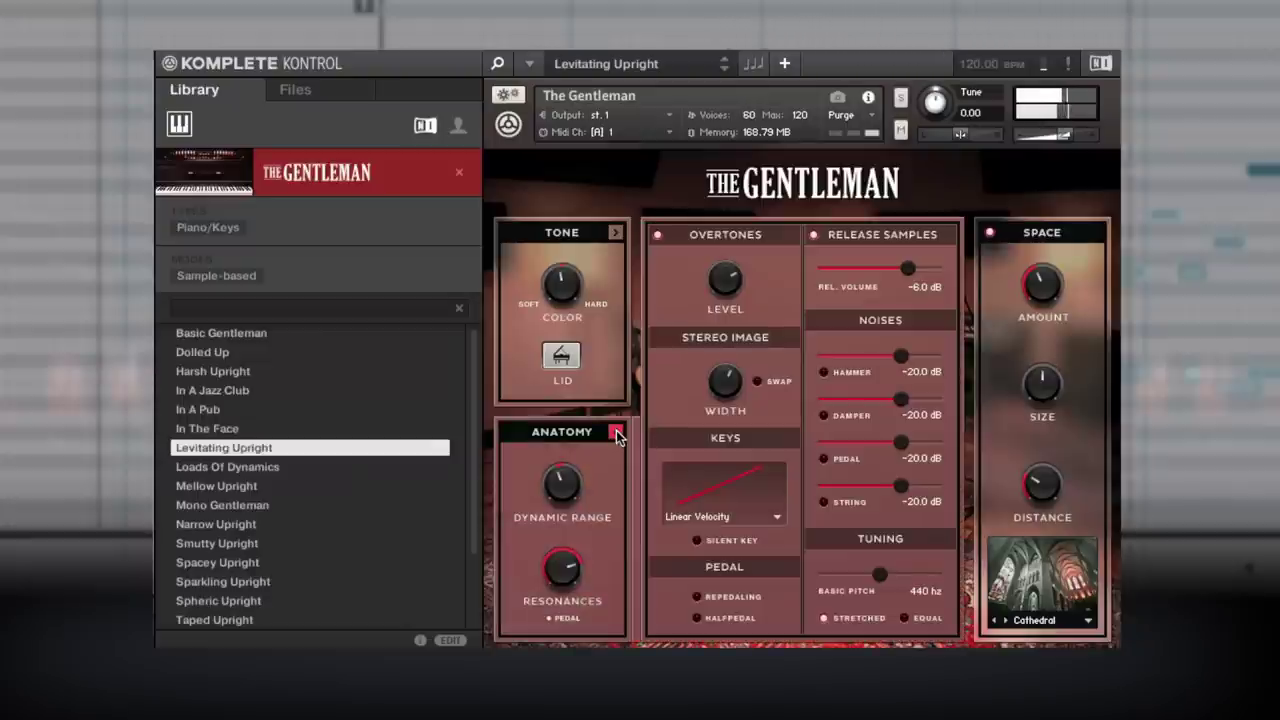